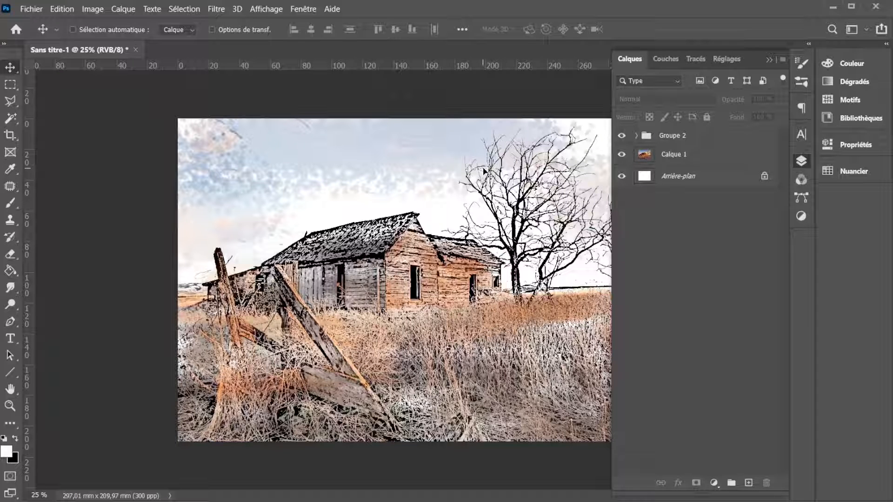
- Delete the Groupe 2 layer group and duplicate the photo layer Calque 1
left_click(647, 138)
left_click_drag(647, 138, 766, 483)
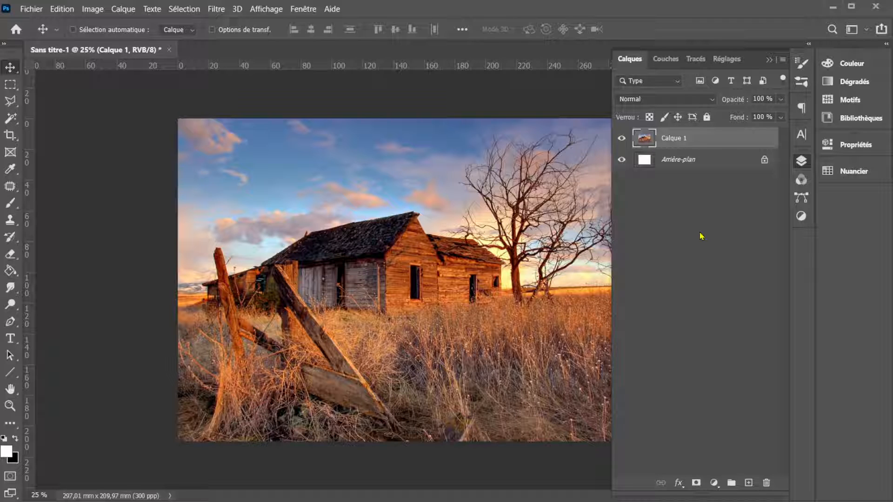
key("ctrl+j")
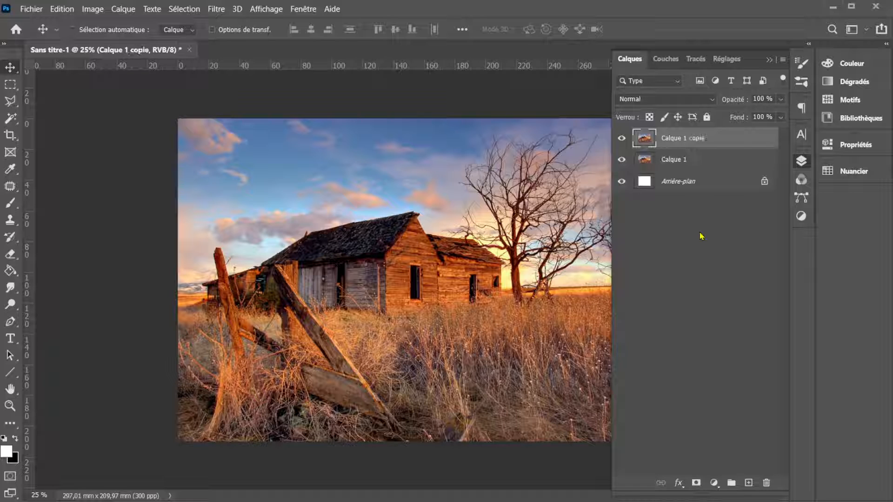
- Add a Noir et blanc adjustment layer with default settings above the duplicated photo layer
left_click(713, 483)
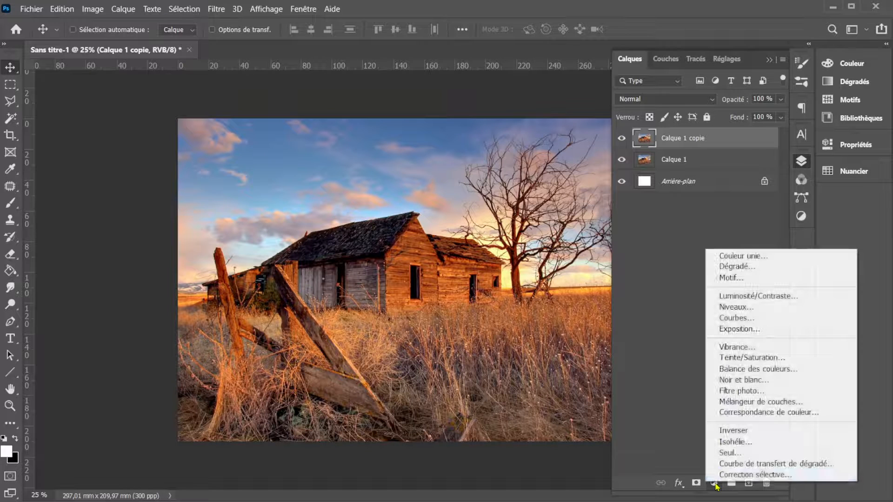
left_click(744, 380)
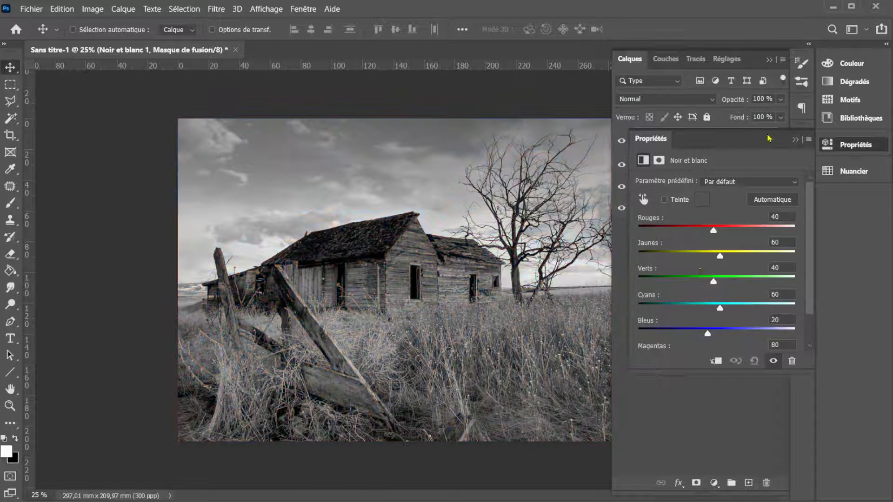
left_click(795, 139)
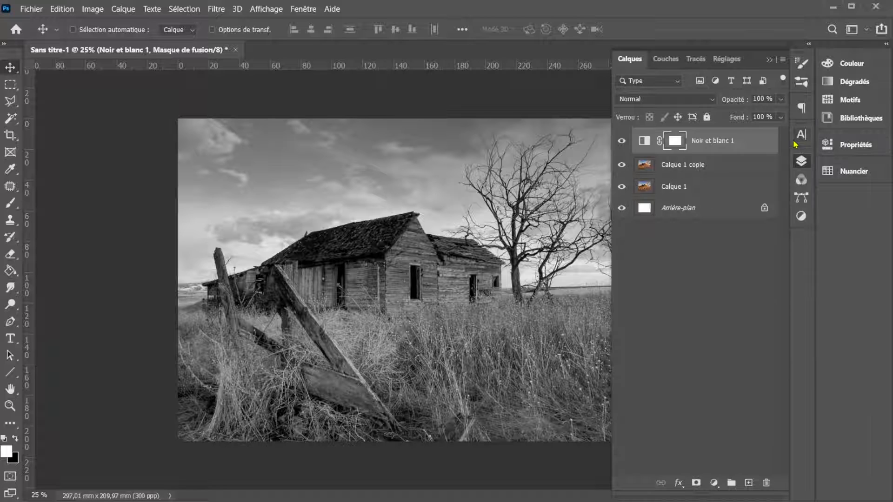
- Invert the colours of Calque 1 copie and compare the image with and without the Noir et blanc adjustment
left_click(648, 166)
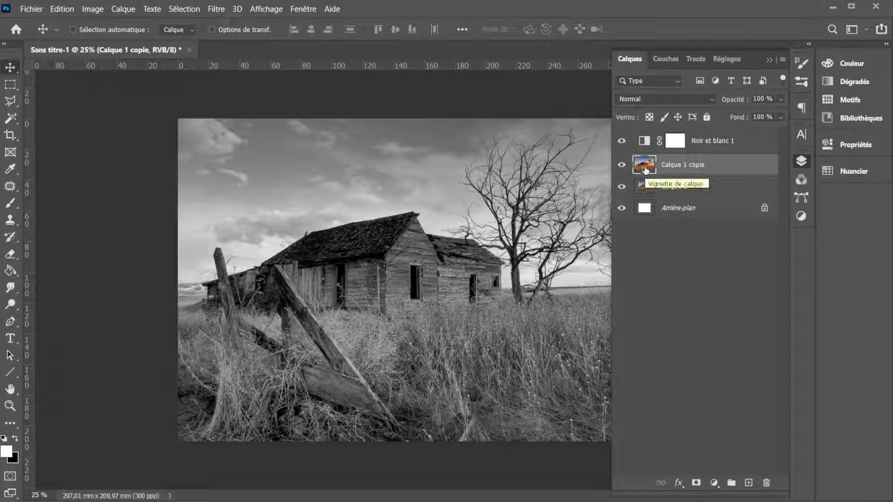
key("ctrl+i")
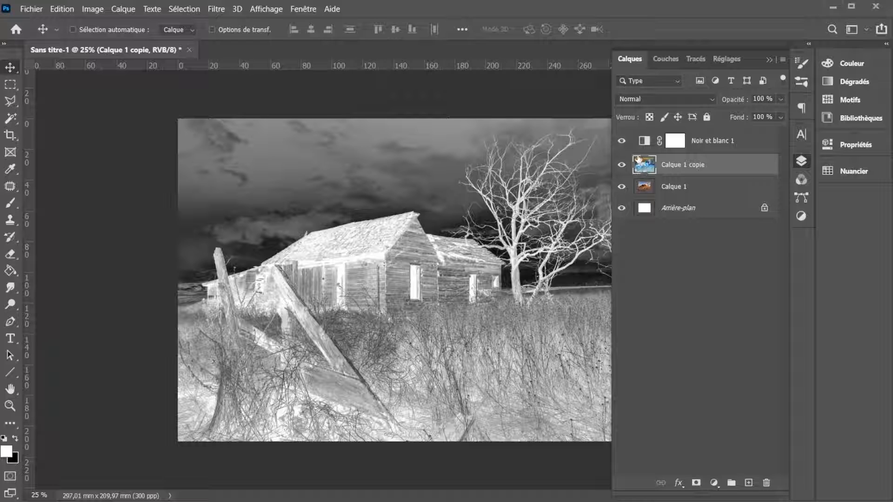
left_click(621, 141)
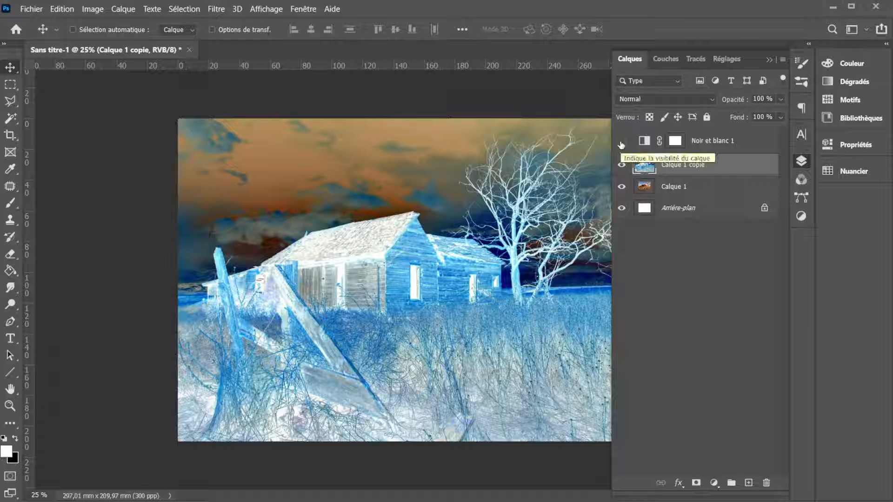
left_click(621, 142)
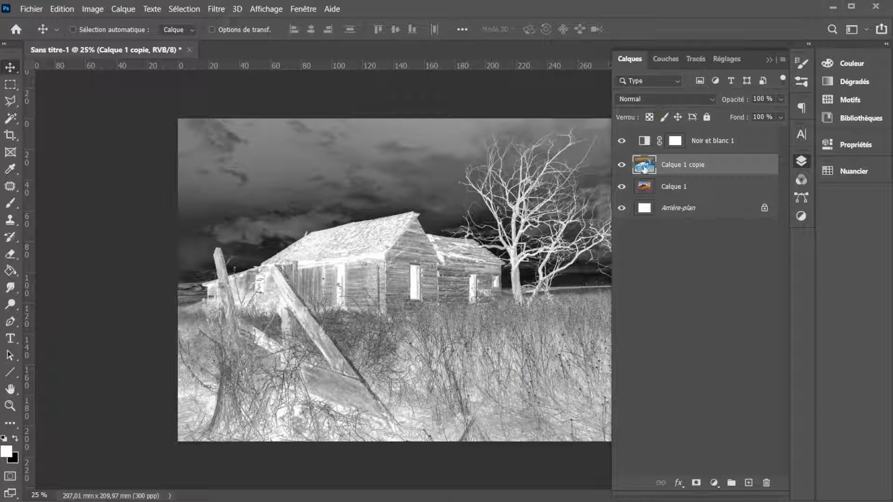
- Set the blending mode of Calque 1 copie to Densité couleur - and inspect the resulting line traces up close
left_click(652, 100)
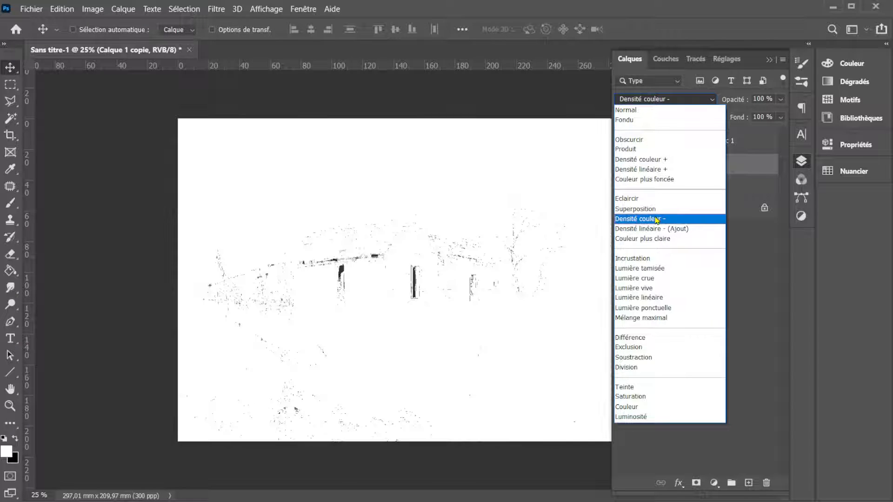
left_click(656, 220)
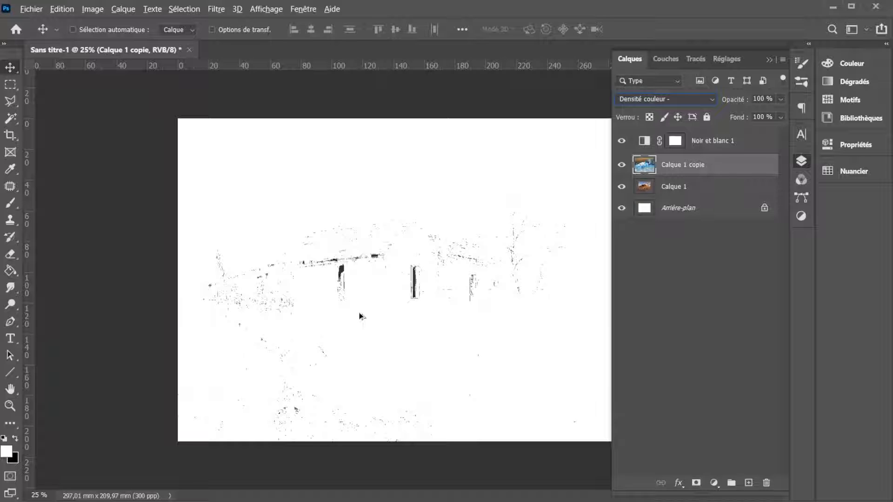
scroll(382, 302, "up", 5)
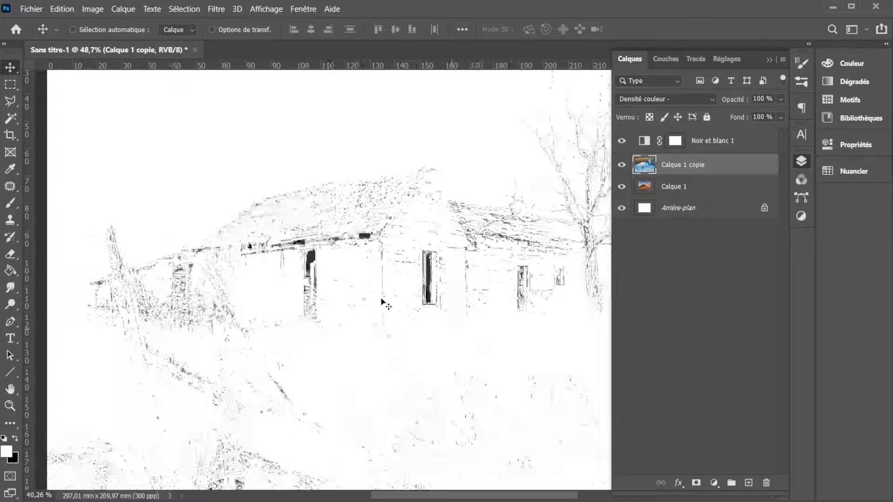
scroll(382, 303, "down", 2)
scroll(382, 303, "up", 6)
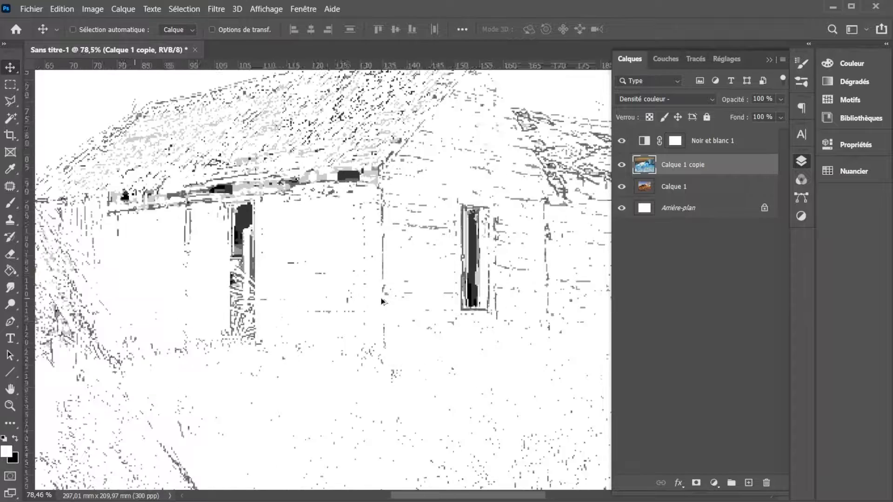
scroll(382, 303, "down", 5)
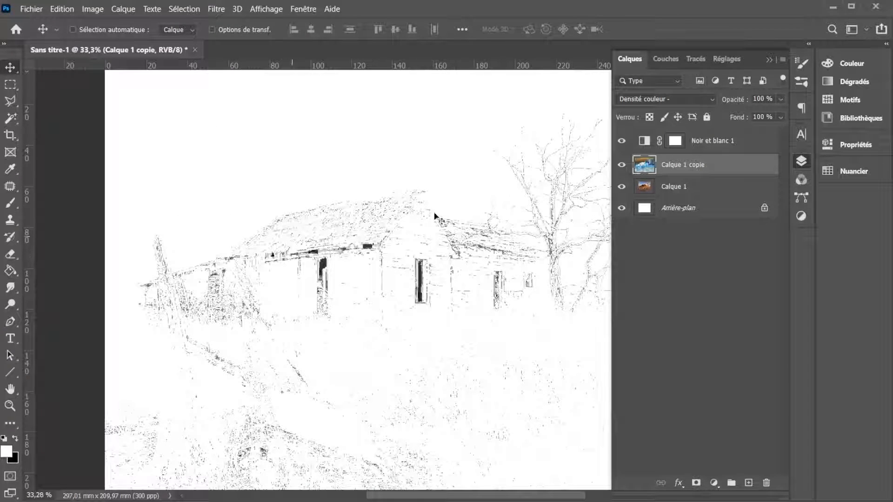
- Apply a Flou gaussien filter with a radius of about 14 pixels to Calque 1 copie
left_click(212, 11)
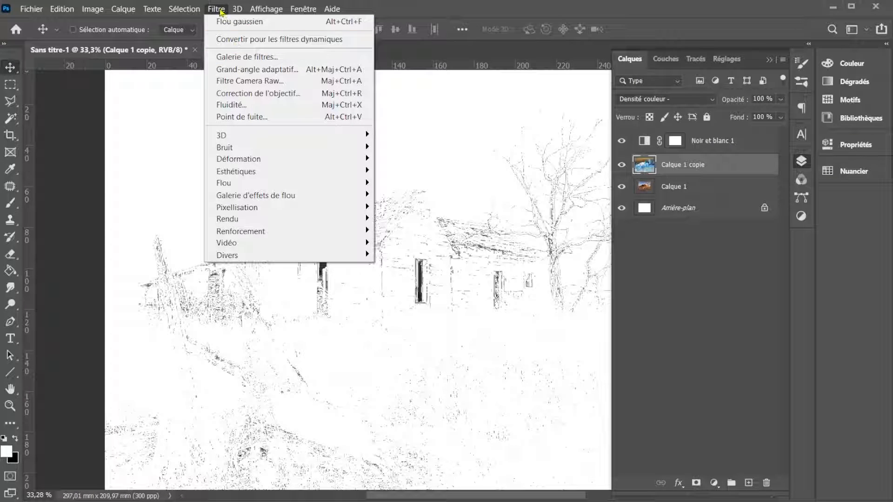
mouse_move(350, 186)
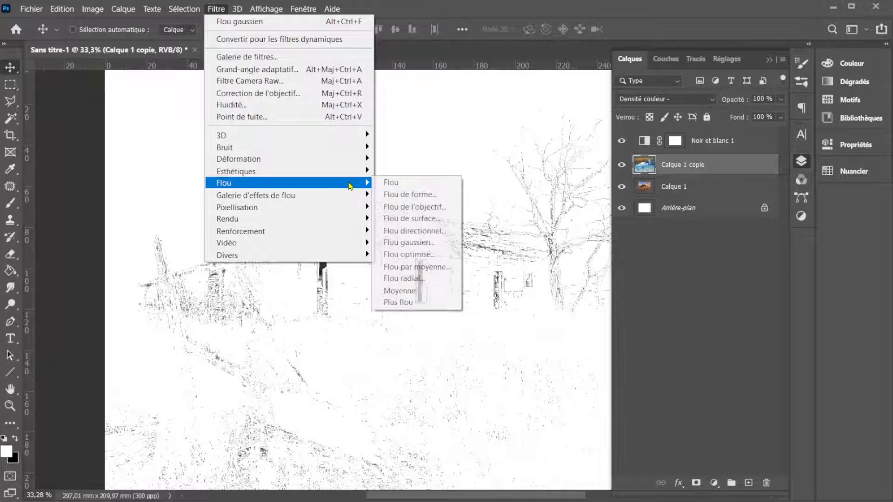
left_click(409, 243)
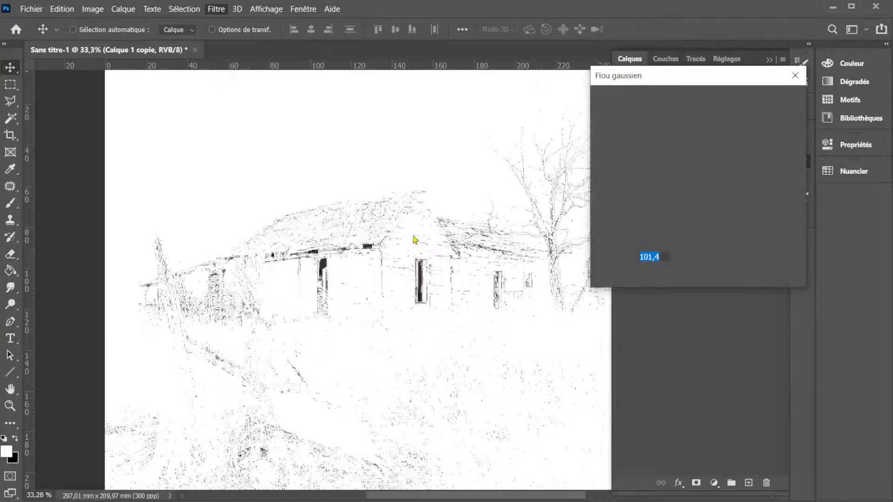
left_click_drag(682, 280, 655, 281)
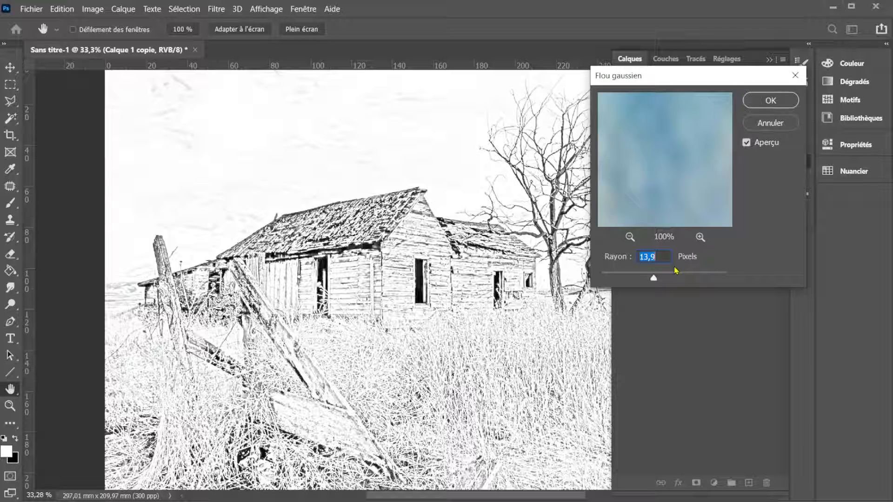
mouse_move(653, 278)
left_mouse_down()
mouse_move(644, 280)
mouse_move(656, 280)
left_mouse_up()
left_click(769, 105)
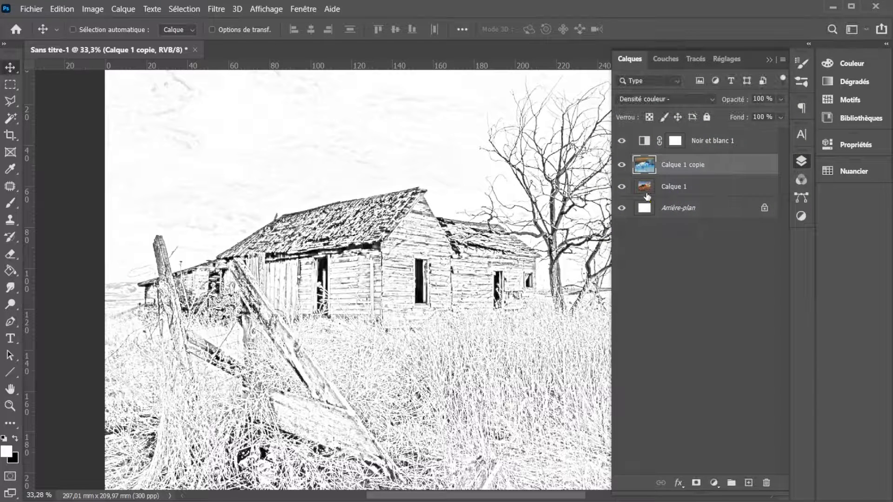
- Add a Courbes adjustment above Noir et blanc 1, raising the black point's input to nearly half and slightly lowering the white point's, and compare its effect
left_click(647, 144)
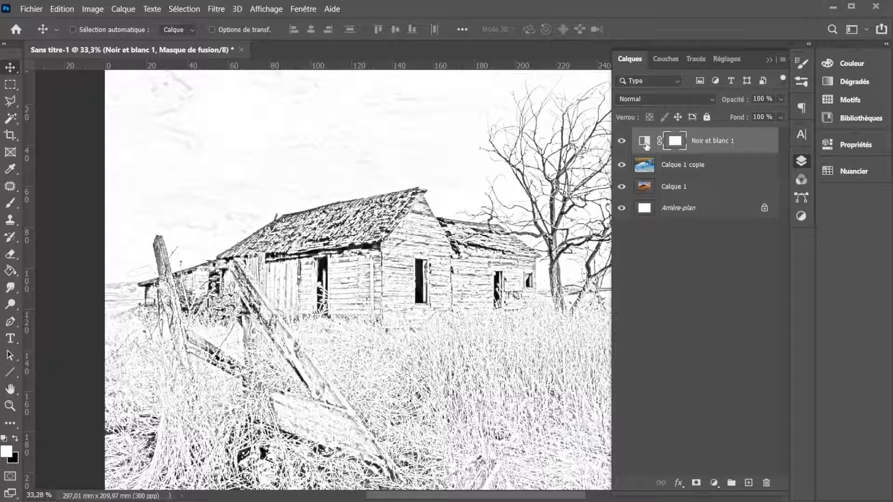
left_click(715, 483)
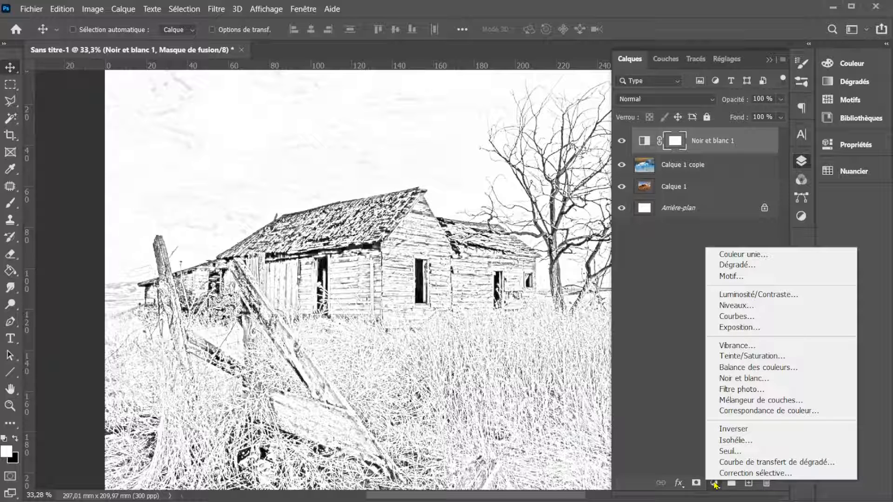
left_click(741, 317)
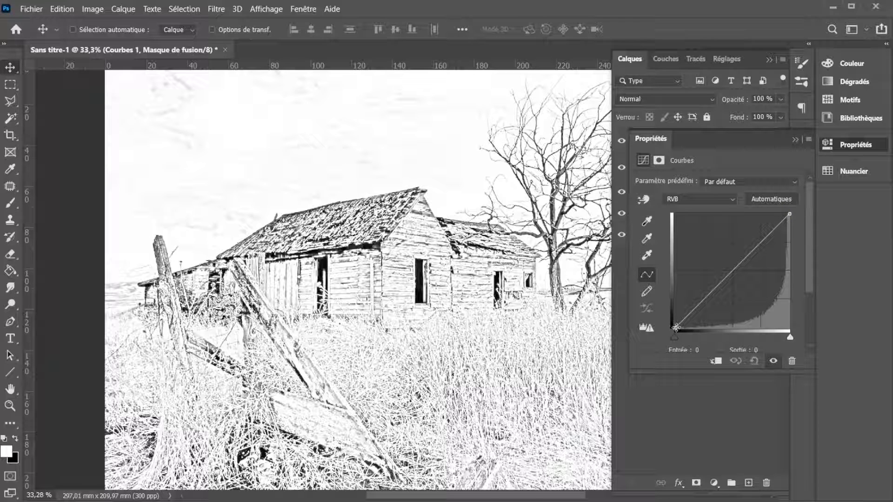
left_click_drag(676, 328, 726, 328)
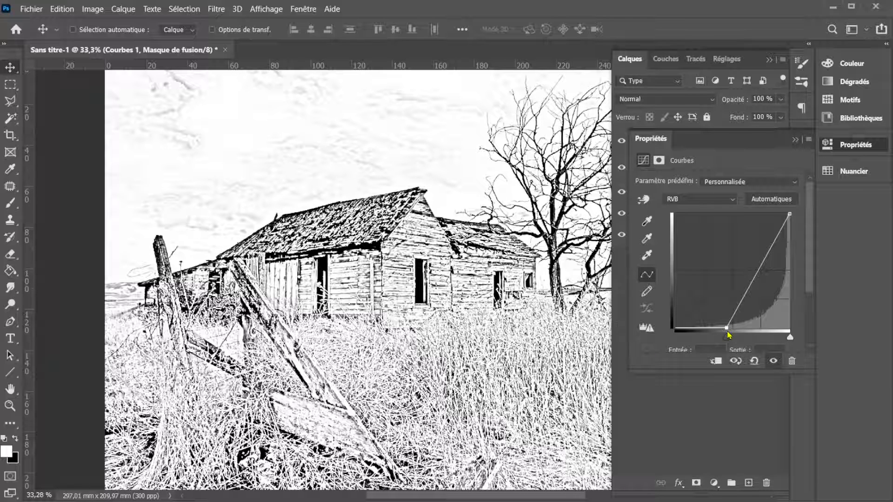
mouse_move(789, 214)
left_mouse_down()
mouse_move(773, 215)
mouse_move(785, 212)
left_mouse_up()
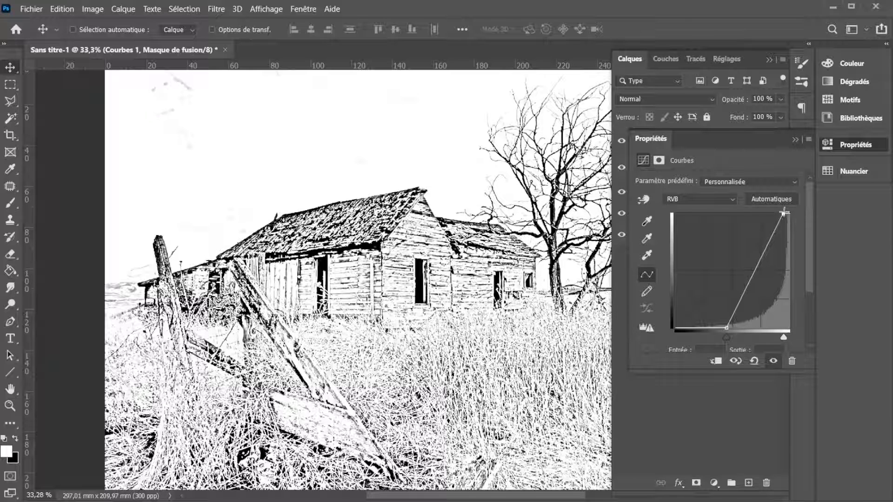
left_click(795, 140)
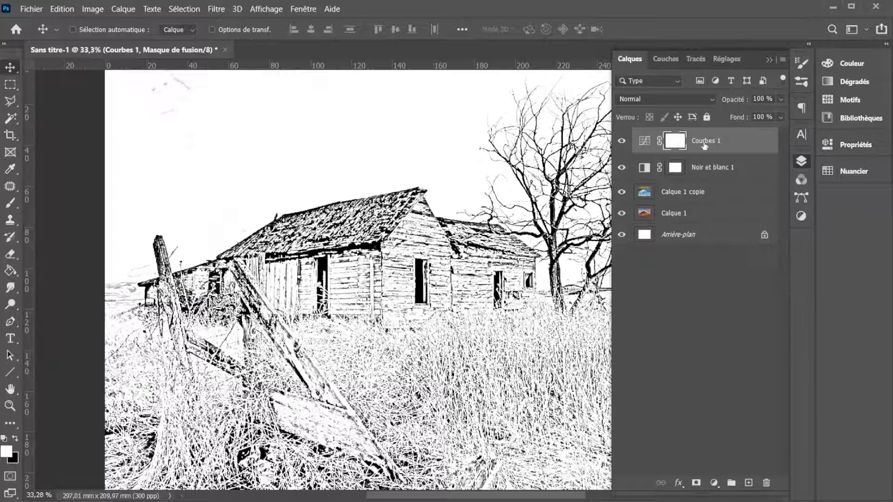
left_click(623, 142)
left_click(623, 142)
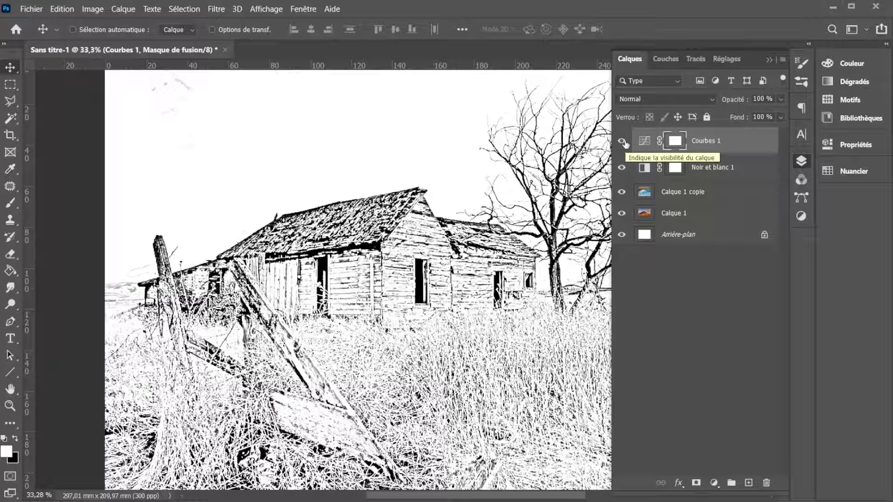
- Duplicate the original photo layer Calque 1 and move the copy to the top of the layer stack
left_click(644, 192)
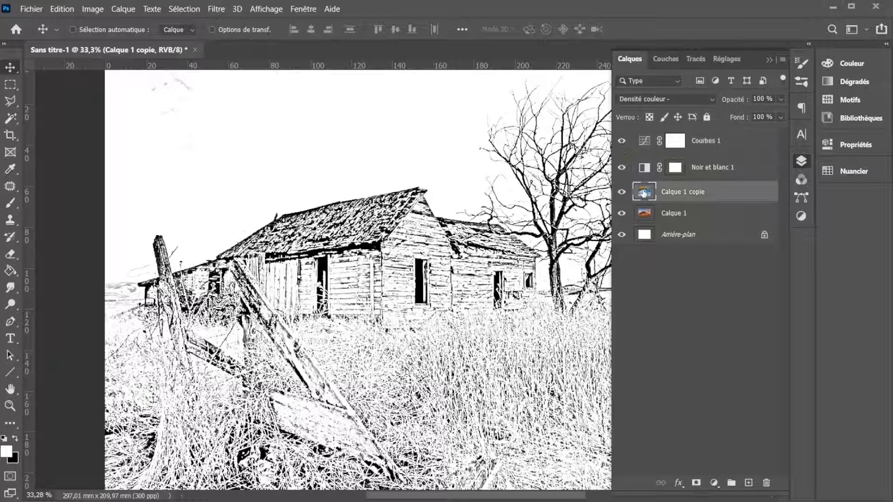
left_click(646, 222)
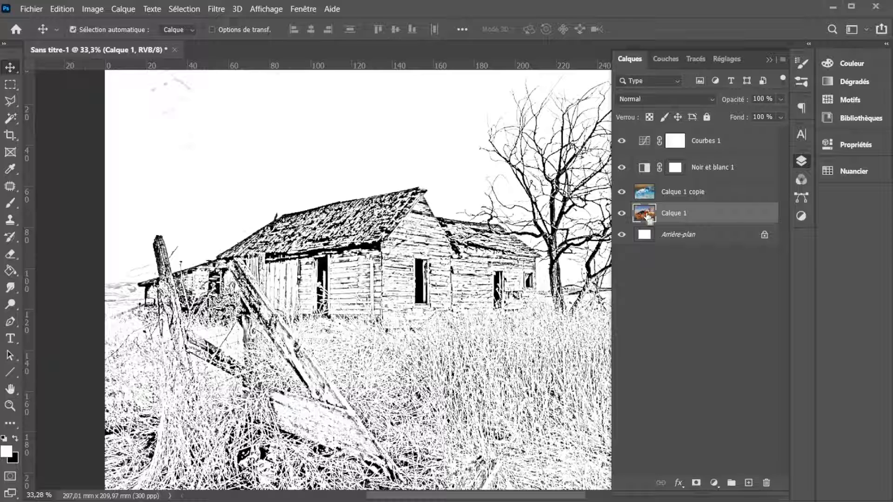
key("ctrl+j")
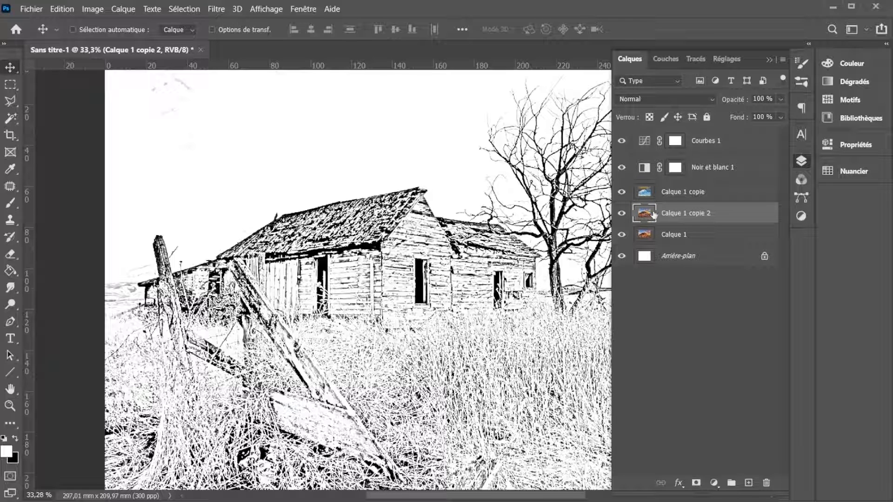
left_click_drag(655, 214, 654, 134)
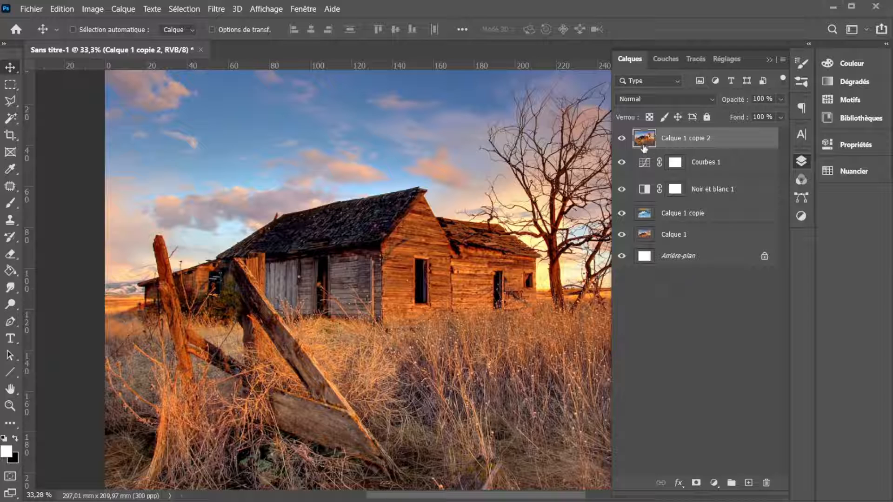
- Add a layer mask to Calque 1 copie 2 and fill the mask with black using the Paint Bucket
left_click(696, 483)
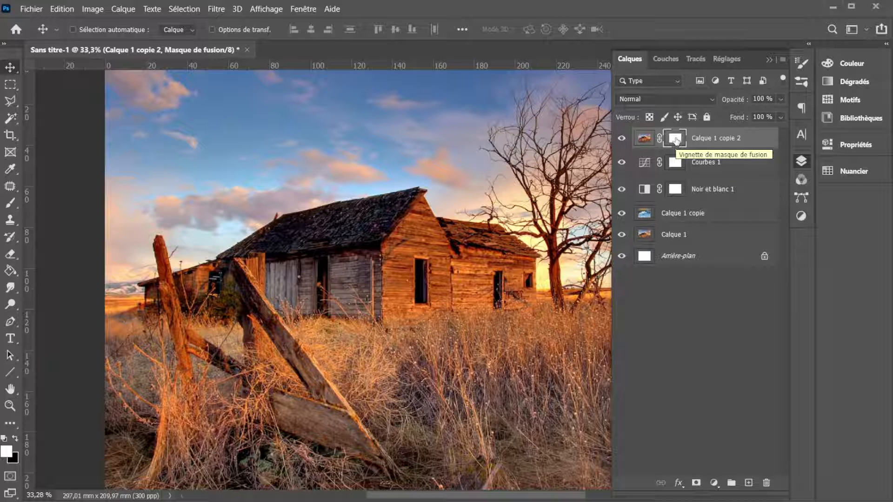
key("ctrl+i")
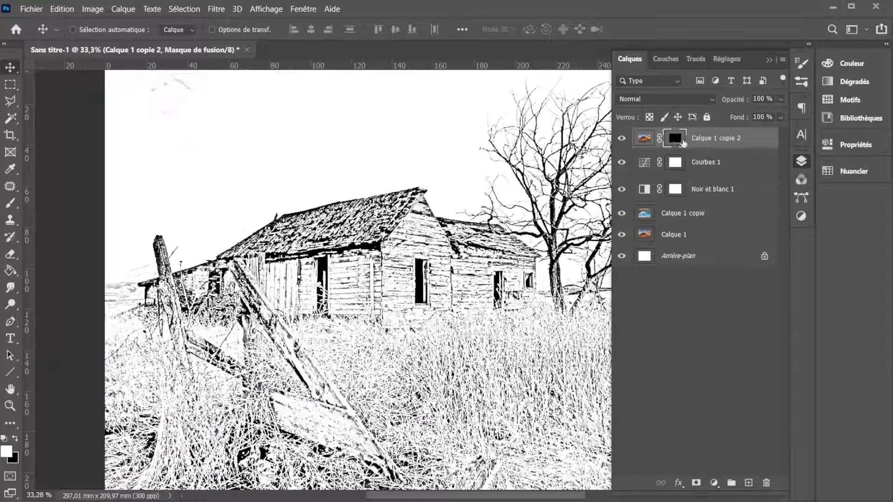
key("ctrl+i")
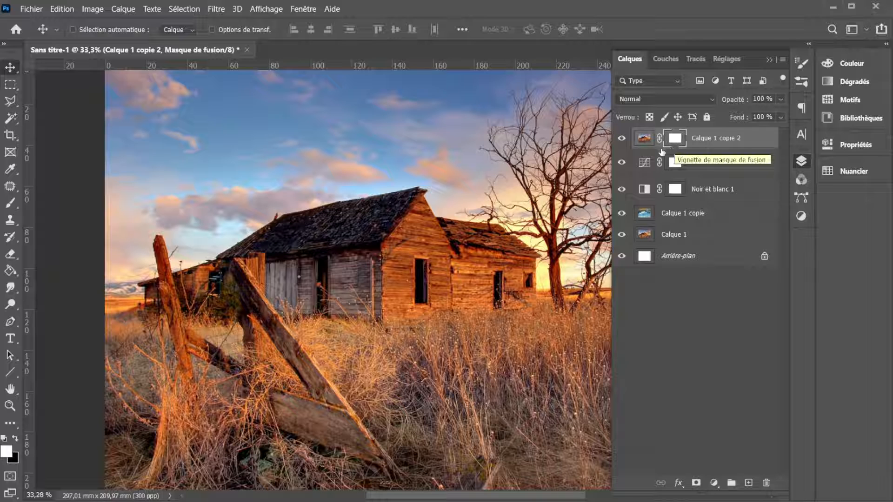
left_click(9, 272)
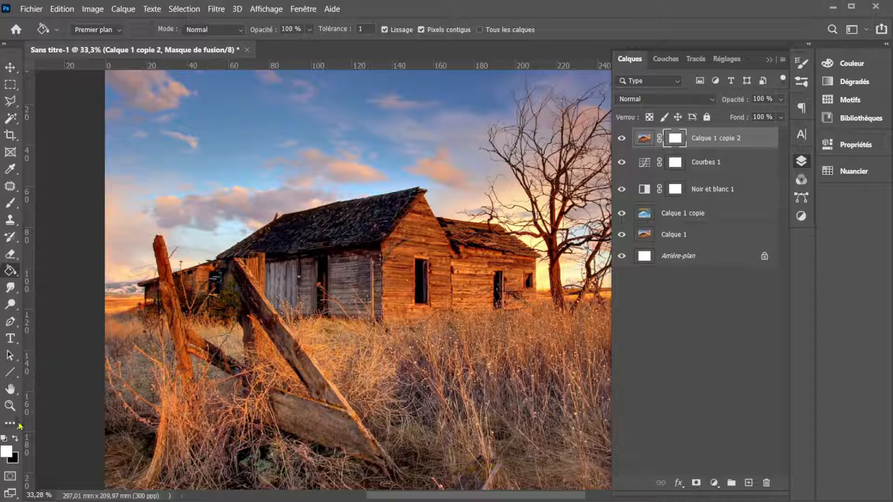
left_click(15, 439)
left_click(480, 177)
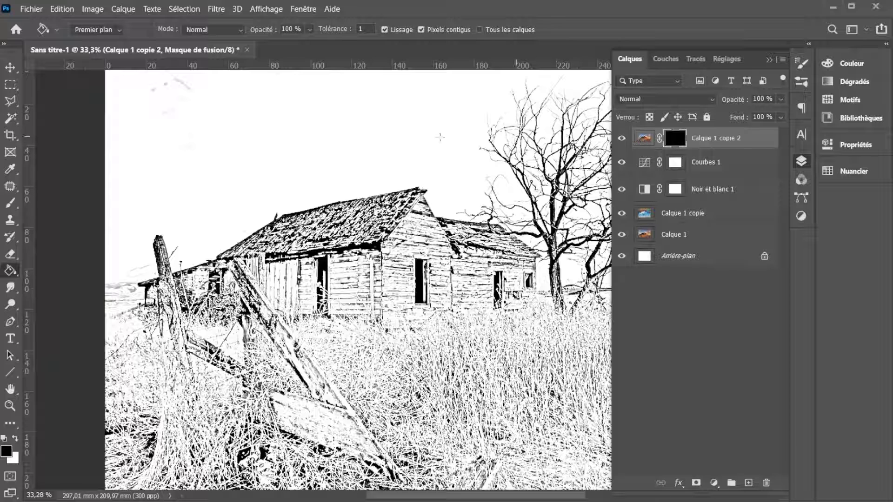
- Choose the Brush tool with the preset "KYLE – Fusain ultimate, 25 px, moyen 2" from the Pinceaux à sec group
left_click(11, 203)
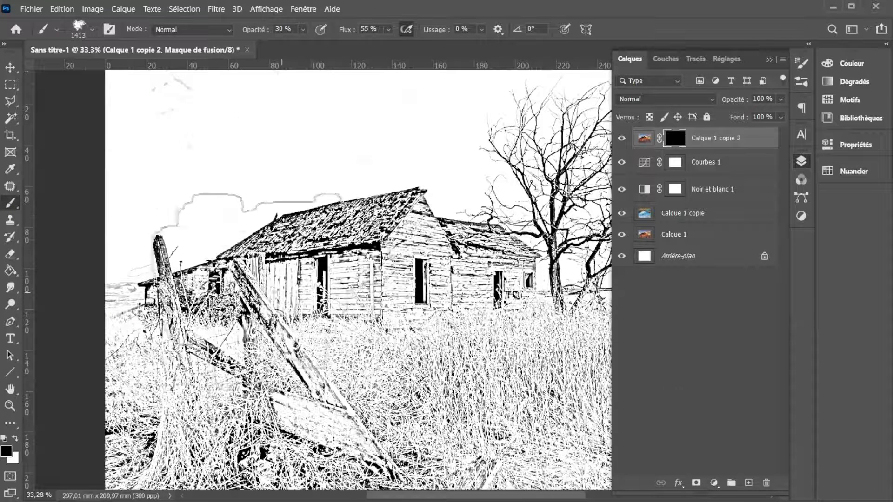
right_click(267, 295)
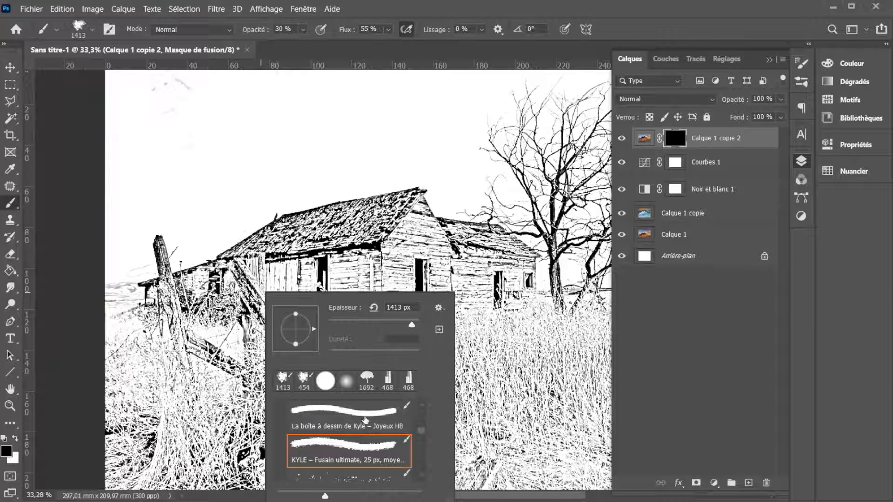
scroll(367, 434, "up", 5)
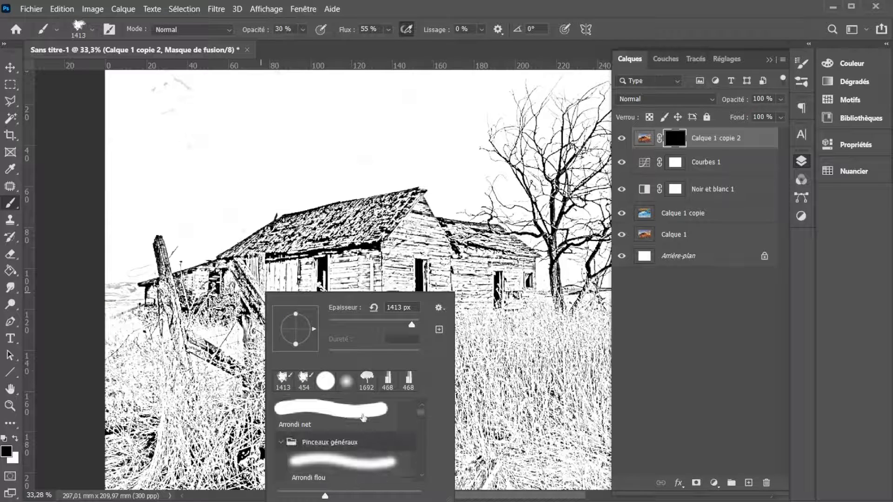
left_click(91, 33)
left_click(92, 31)
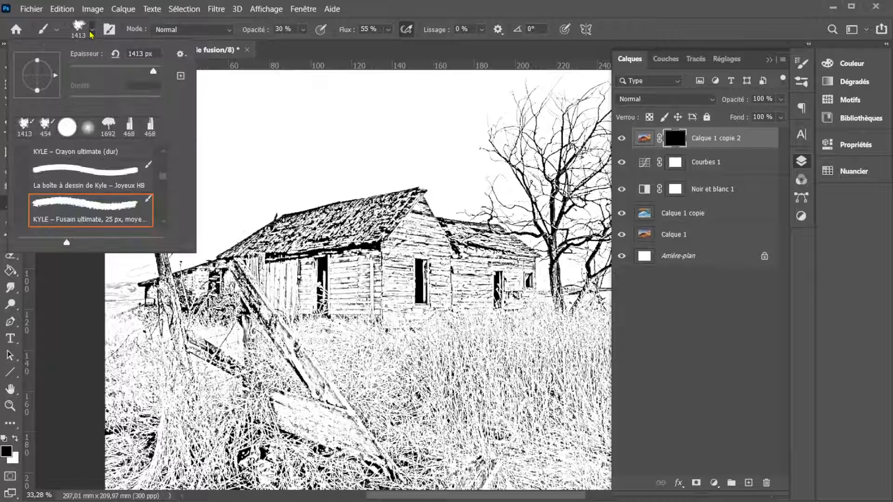
left_click_drag(165, 180, 162, 159)
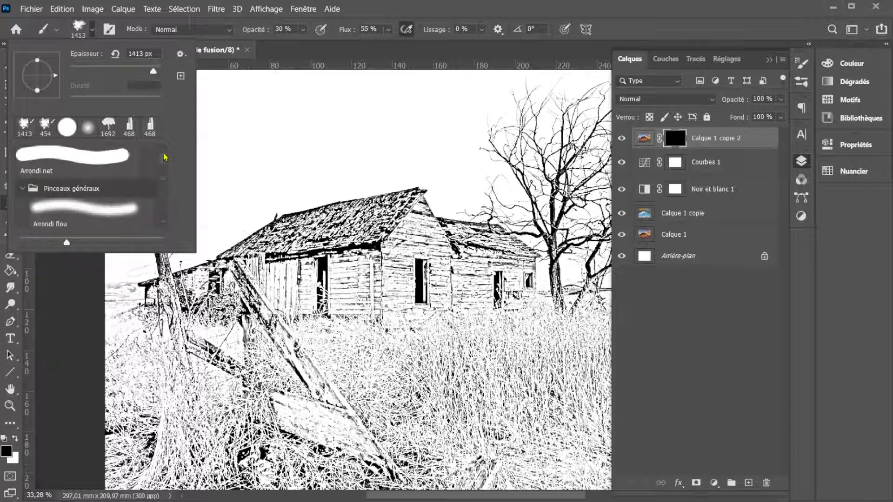
scroll(105, 158, "down", 4)
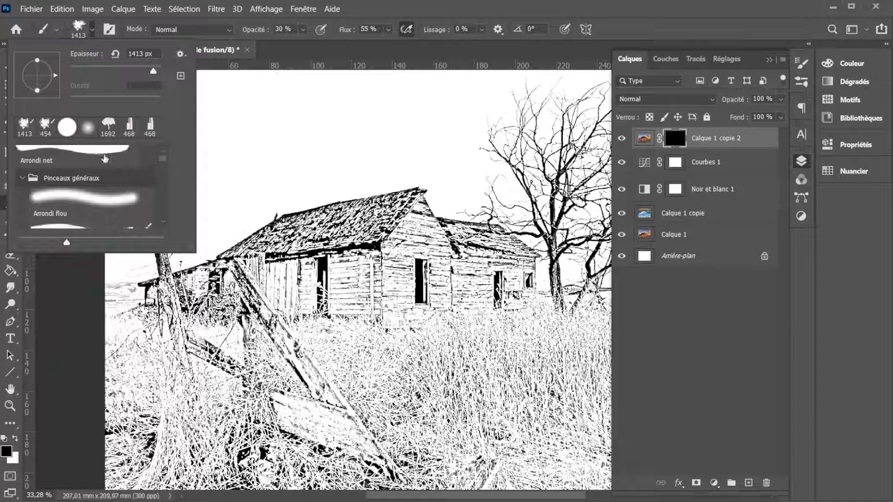
scroll(89, 203, "down", 5)
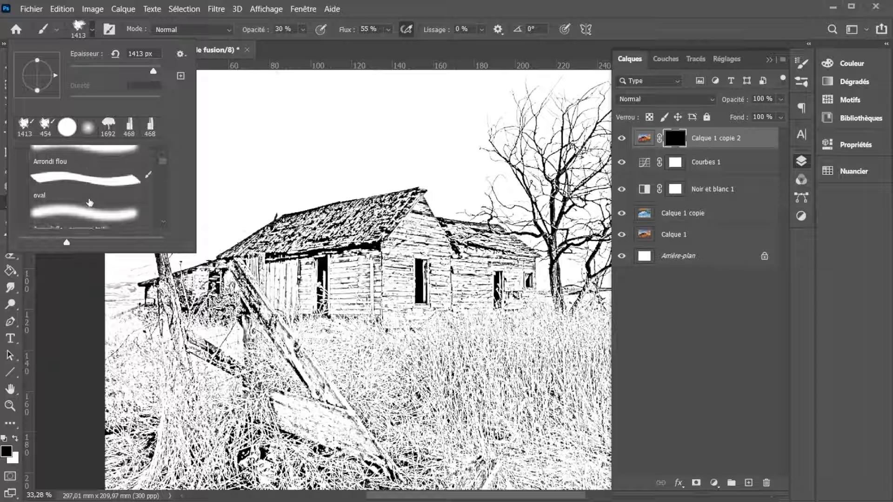
scroll(89, 203, "down", 4)
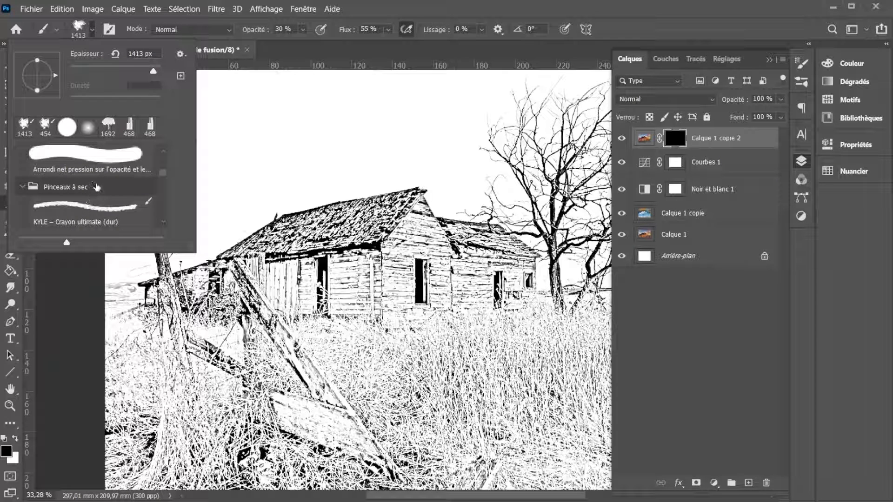
scroll(95, 188, "down", 3)
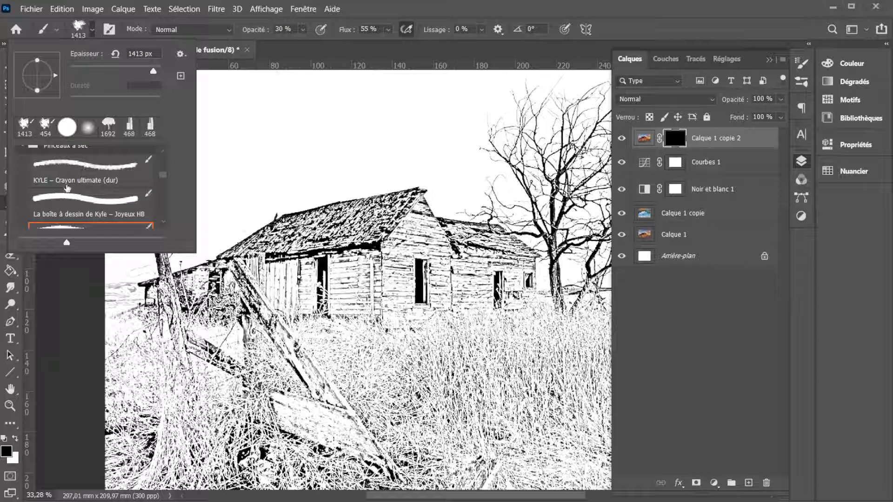
scroll(67, 188, "down", 2)
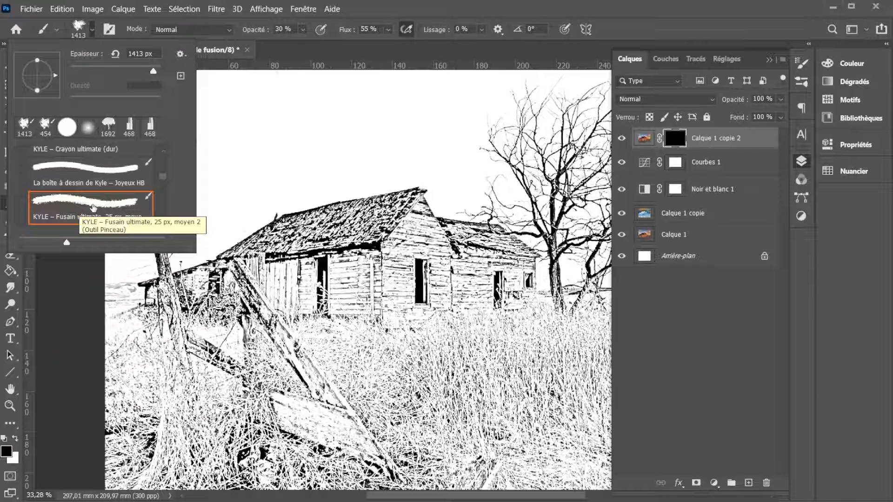
left_click(93, 207)
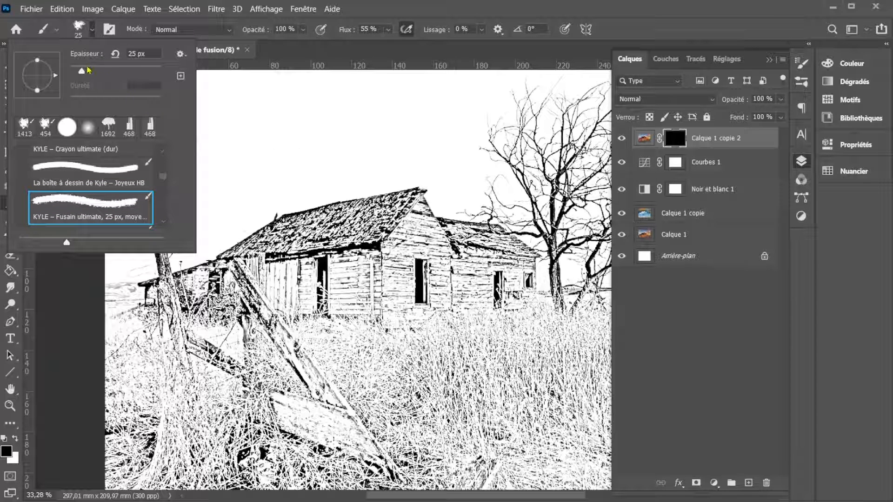
- Set the charcoal brush's size to 1087 px and its opacity to 39 %
mouse_move(83, 72)
left_mouse_down()
mouse_move(155, 80)
mouse_move(152, 70)
left_mouse_up()
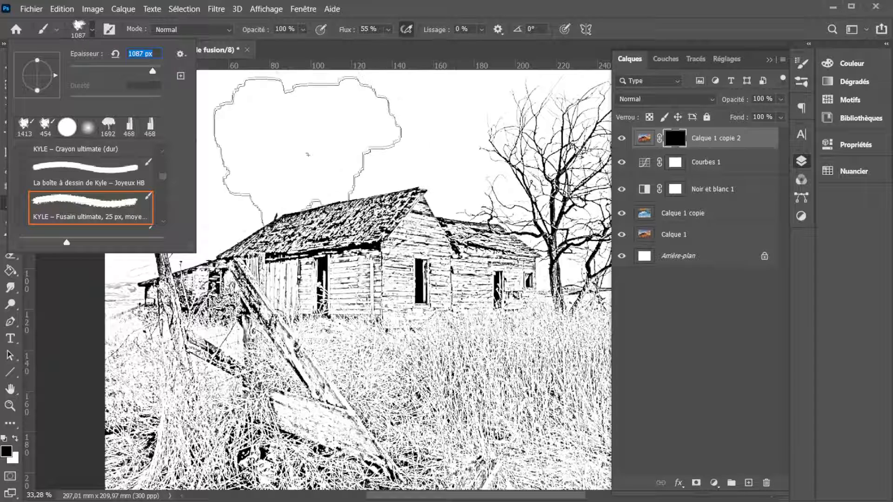
left_click(394, 14)
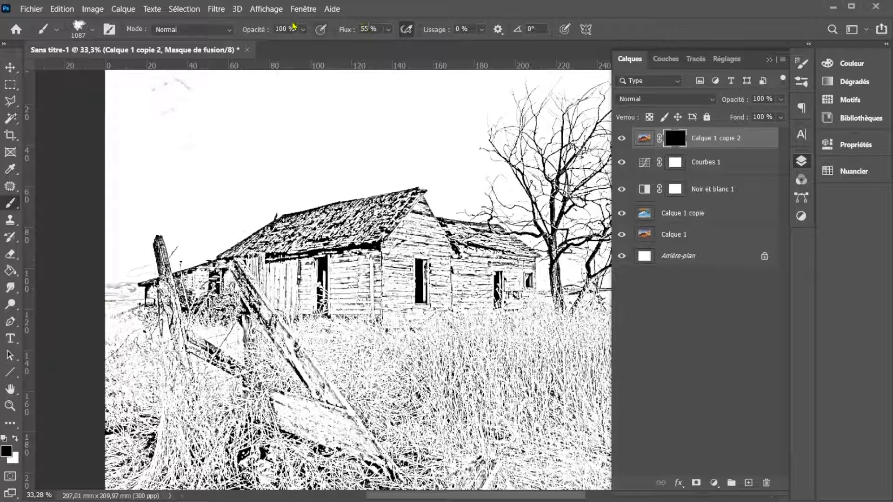
left_click(302, 30)
left_click_drag(318, 46, 282, 54)
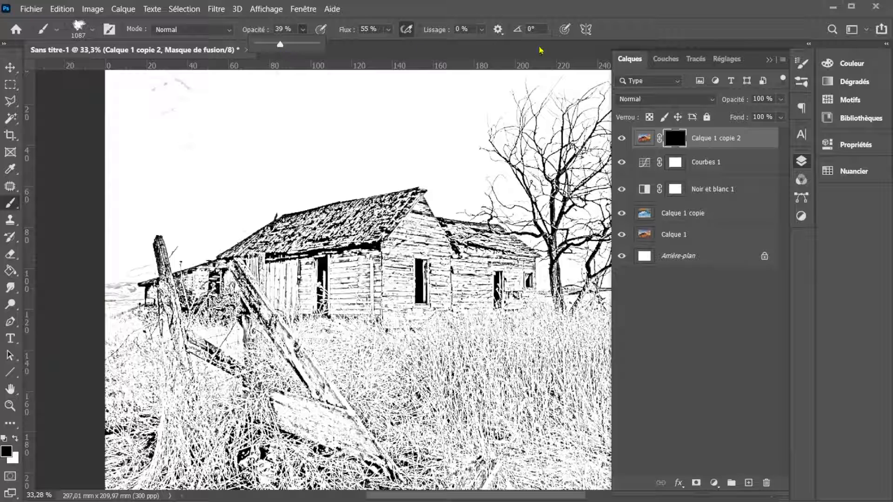
left_click(634, 26)
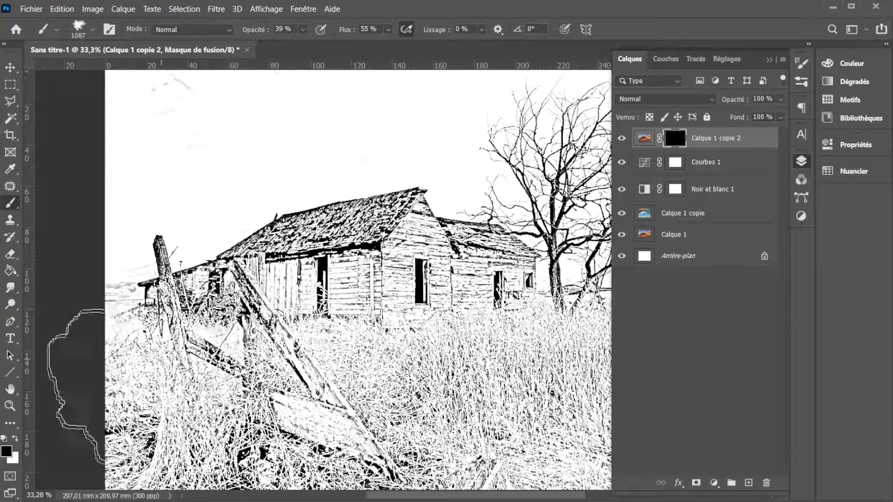
- Paint white on the mask of Calque 1 copie 2 over the sky, house, fence and grass to bring back their colour
left_click(16, 439)
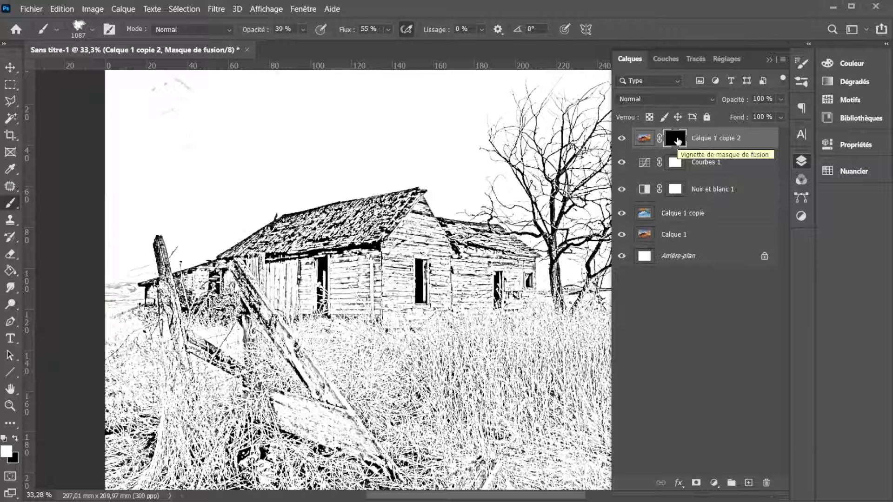
left_click(769, 59)
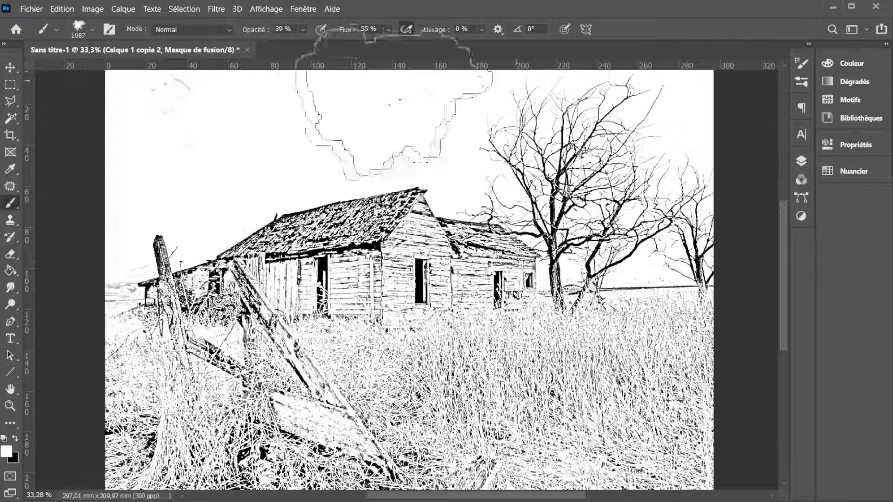
mouse_move(209, 136)
left_mouse_down()
mouse_move(577, 130)
mouse_move(182, 250)
mouse_move(184, 233)
mouse_move(242, 279)
mouse_move(298, 376)
mouse_move(410, 316)
mouse_move(326, 344)
mouse_move(275, 349)
mouse_move(428, 399)
mouse_move(512, 442)
mouse_move(660, 353)
mouse_move(663, 391)
mouse_move(242, 410)
mouse_move(117, 372)
mouse_move(18, 368)
mouse_move(102, 363)
mouse_move(484, 393)
mouse_move(605, 325)
mouse_move(758, 339)
mouse_move(725, 321)
mouse_move(604, 288)
left_mouse_up()
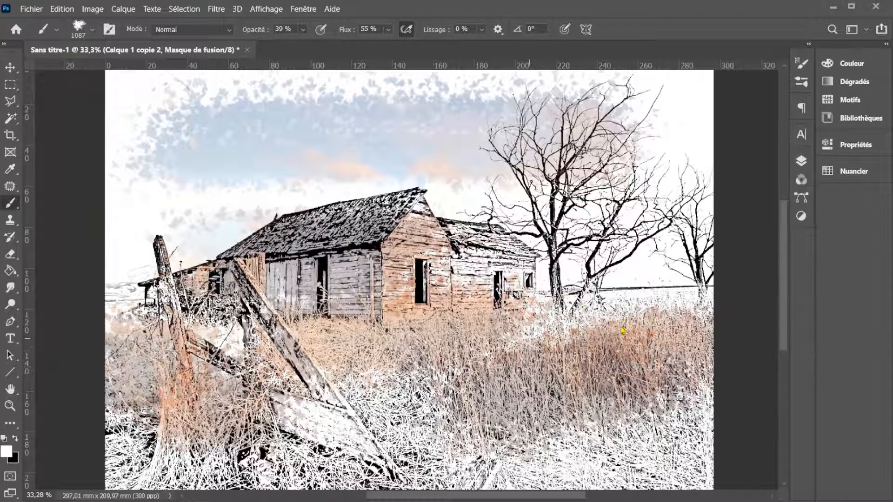
left_click_drag(565, 338, 640, 331)
mouse_move(589, 406)
left_mouse_down()
mouse_move(670, 430)
mouse_move(651, 426)
left_mouse_up()
mouse_move(397, 418)
left_mouse_down()
mouse_move(288, 412)
mouse_move(326, 405)
mouse_move(298, 391)
mouse_move(325, 353)
mouse_move(304, 330)
mouse_move(306, 288)
mouse_move(300, 281)
mouse_move(279, 293)
left_mouse_up()
mouse_move(486, 266)
left_mouse_down()
mouse_move(492, 273)
mouse_move(472, 276)
mouse_move(492, 281)
left_mouse_up()
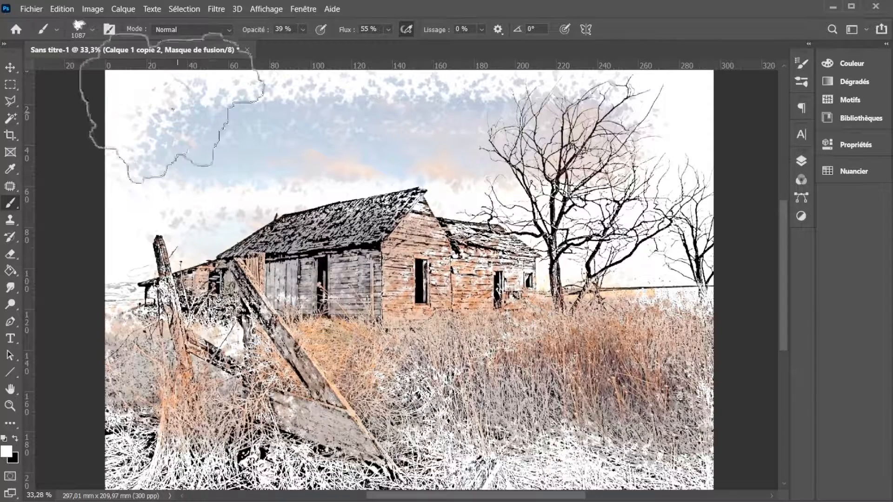
- Extend the white mask painting over the sky's outer areas and the foreground grass, and strengthen the colour on the house's wooden wall
mouse_move(135, 109)
left_mouse_down()
mouse_move(70, 95)
mouse_move(102, 111)
left_mouse_up()
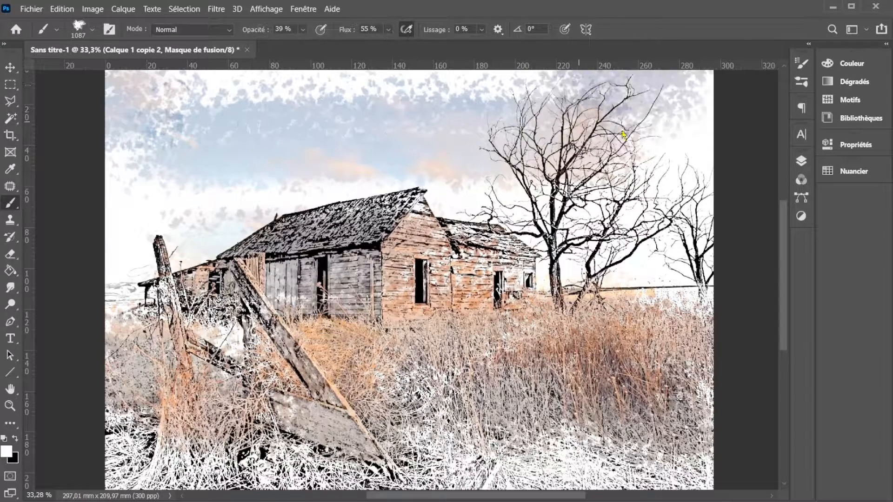
left_click(117, 207)
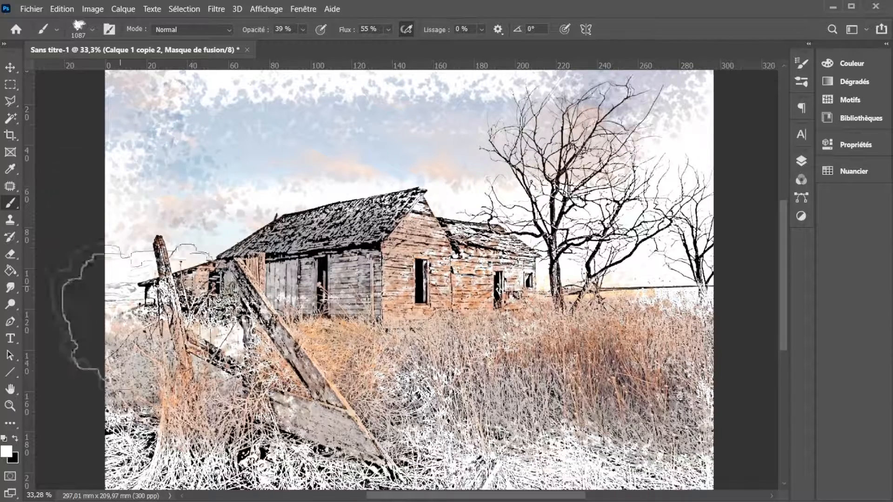
mouse_move(289, 496)
left_mouse_down()
mouse_move(418, 465)
mouse_move(535, 456)
mouse_move(604, 465)
left_mouse_up()
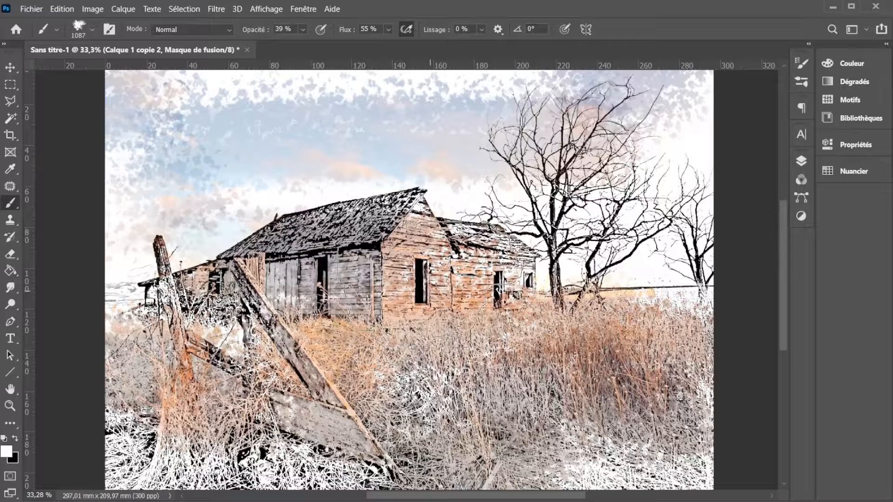
scroll(430, 286, "down", 1)
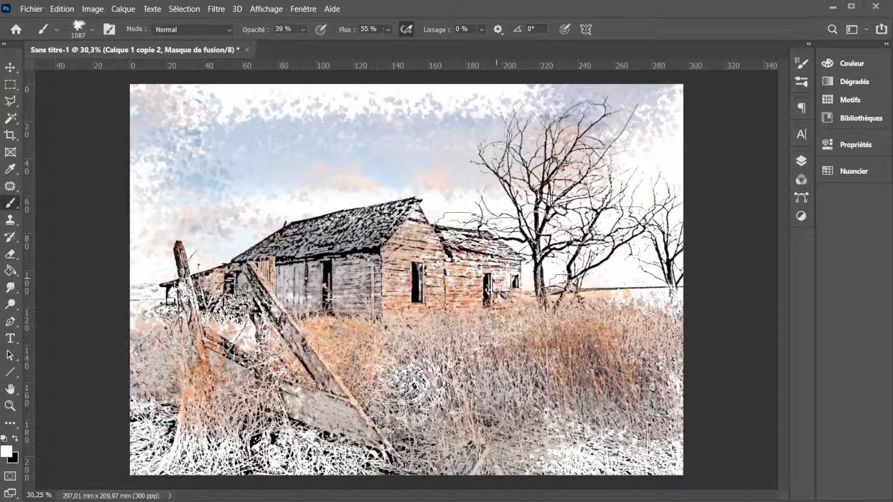
left_click_drag(394, 285, 466, 286)
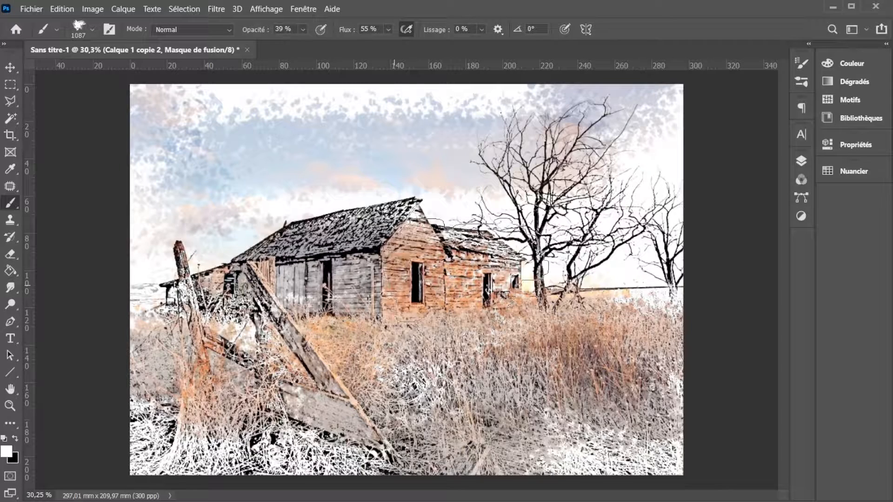